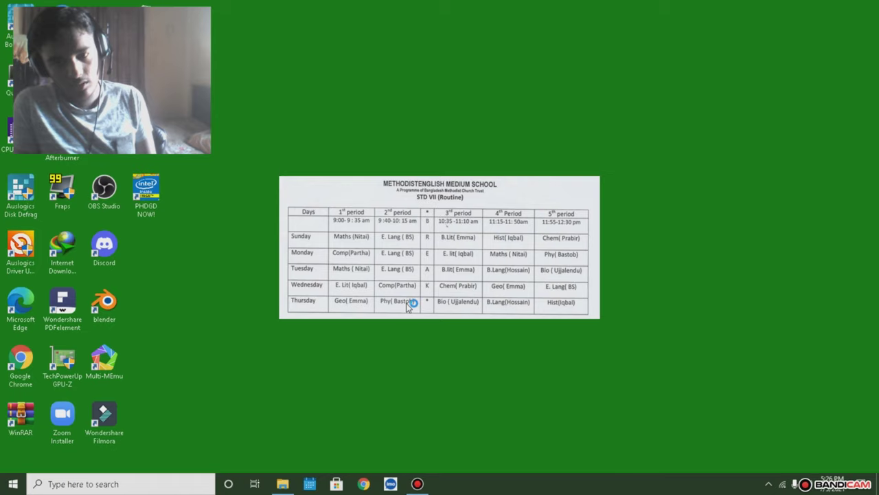
Step: Minimize the Bandicam recorder and refresh the desktop twice
{"action": "left_click", "coordinate": [417, 484]}
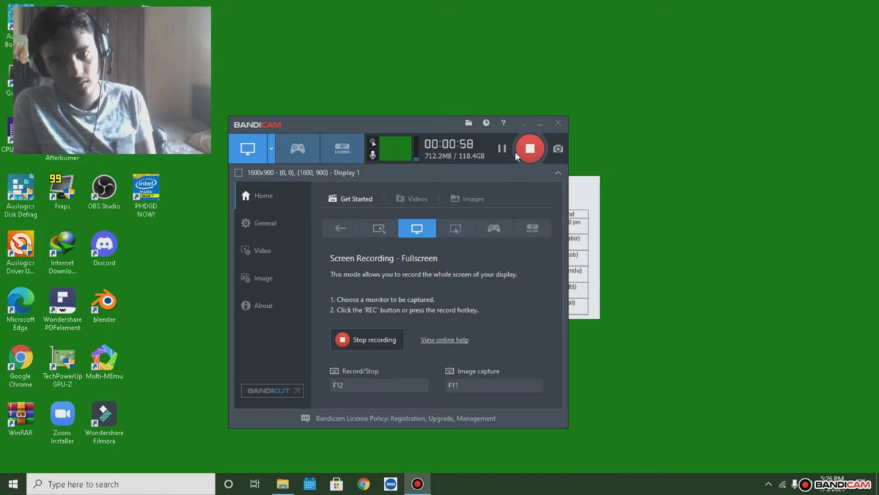
{"action": "left_click", "coordinate": [541, 124]}
{"action": "right_click", "coordinate": [515, 125]}
{"action": "left_click", "coordinate": [453, 121]}
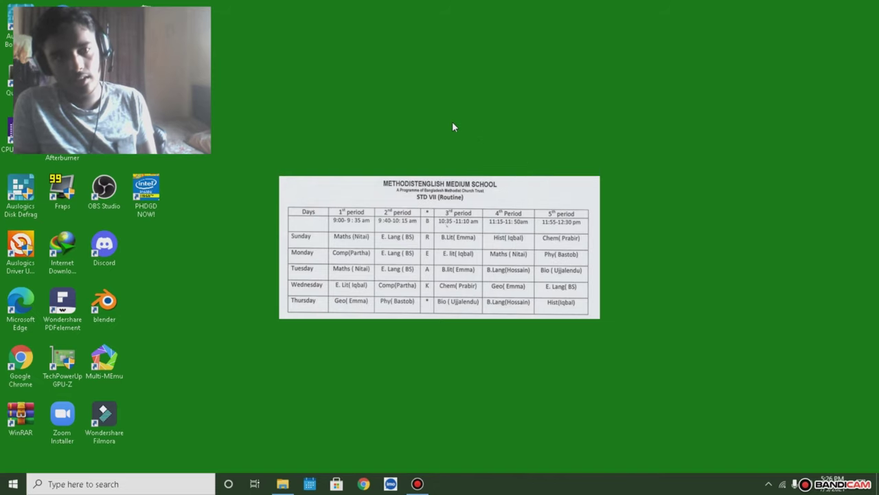
{"action": "right_click", "coordinate": [452, 121]}
{"action": "left_click", "coordinate": [465, 154]}
Step: Refresh the desktop once more, then open Display settings from the desktop menu
{"action": "right_click", "coordinate": [465, 156]}
{"action": "left_click", "coordinate": [488, 185]}
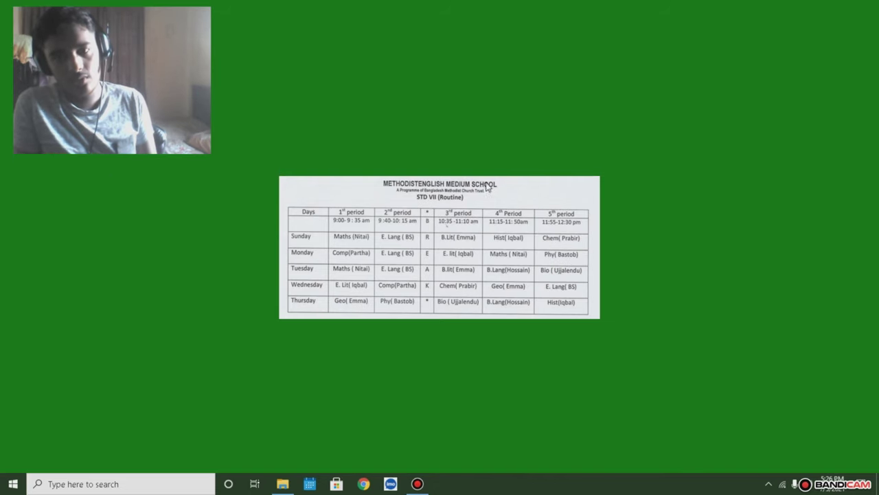
{"action": "right_click", "coordinate": [494, 157]}
{"action": "left_click", "coordinate": [538, 278]}
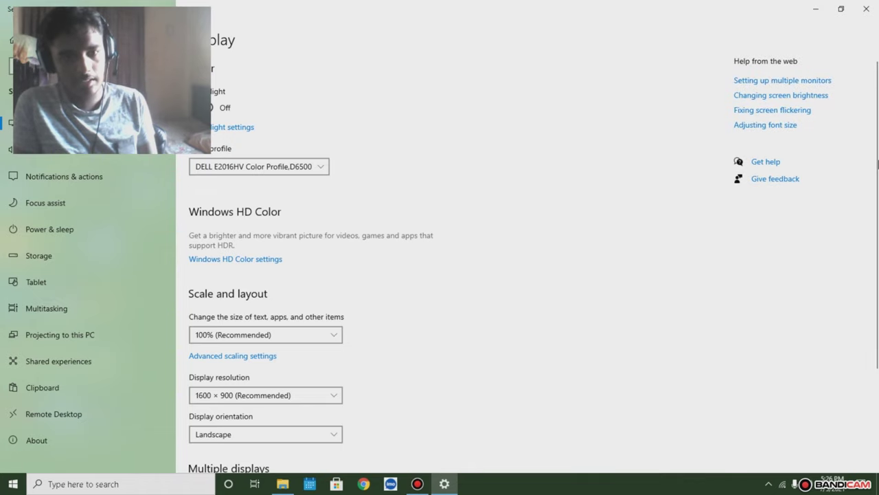
Step: Check 192 MB dedicated video memory in Display 1's adapter properties under Advanced display settings
{"action": "scroll", "coordinate": [481, 289], "scroll_direction": "down", "scroll_amount": 3}
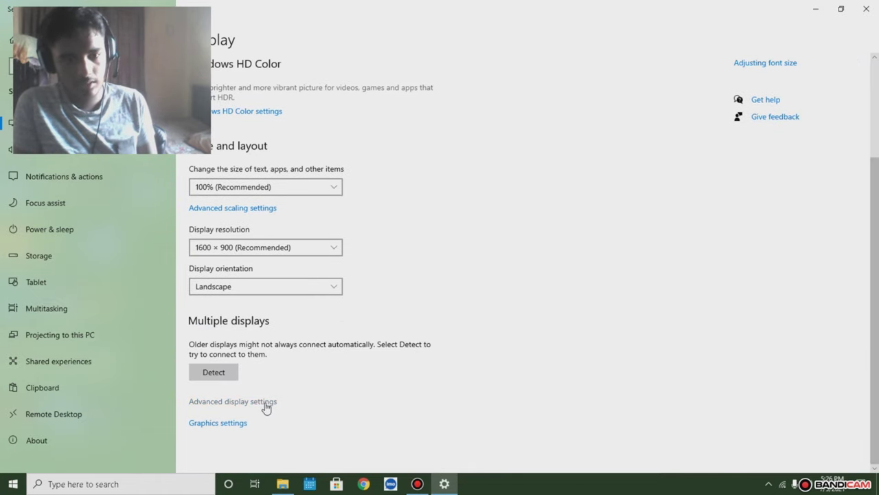
{"action": "left_click", "coordinate": [266, 406]}
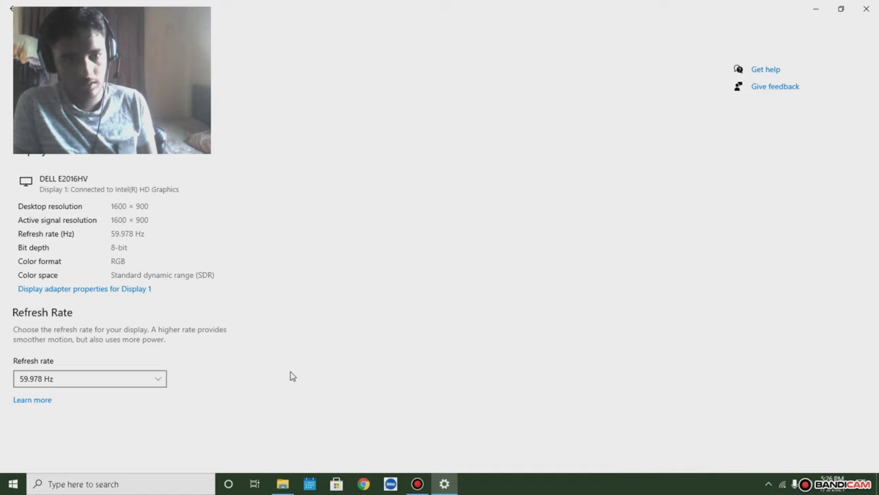
{"action": "left_click", "coordinate": [71, 291]}
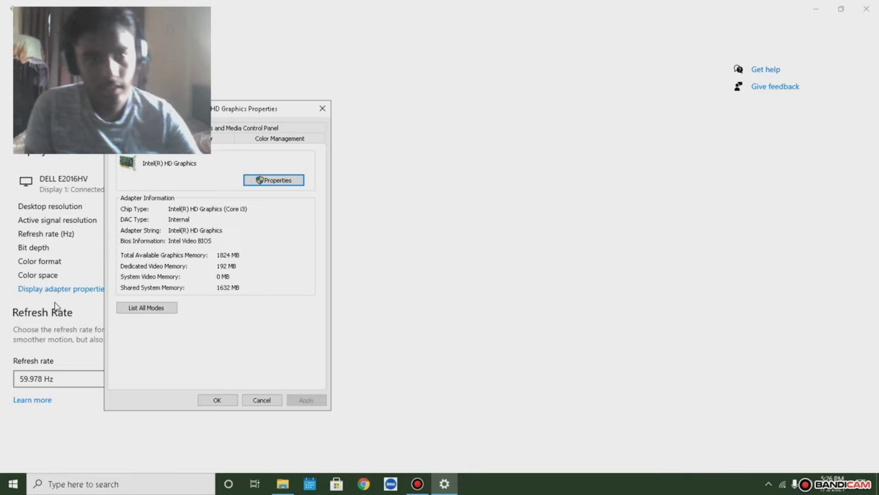
{"action": "left_click_drag", "start_coordinate": [213, 111], "coordinate": [420, 90]}
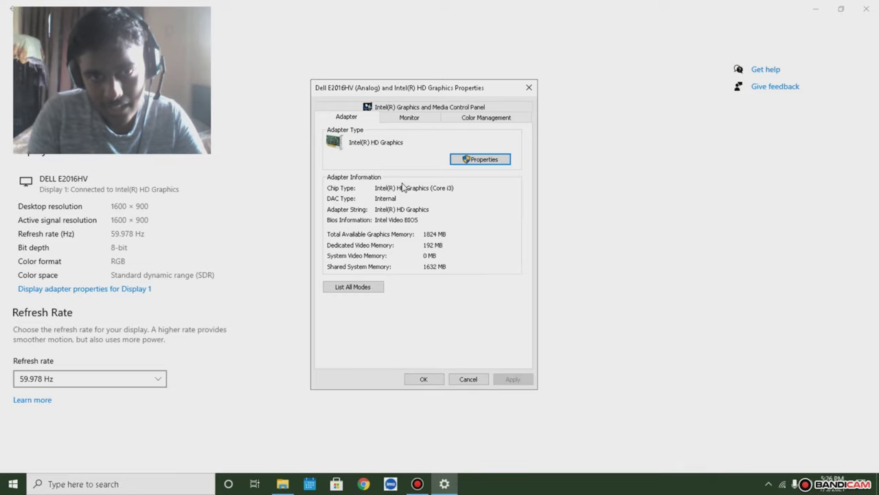
{"action": "left_click", "coordinate": [429, 377]}
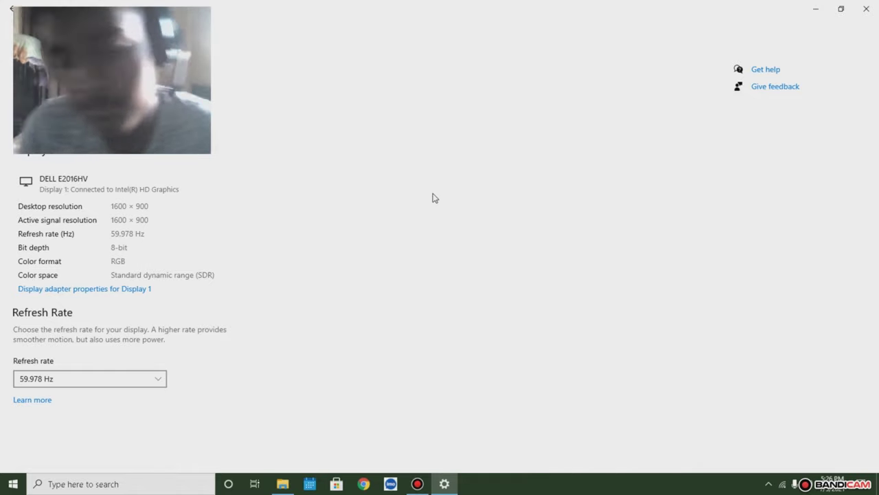
Step: Close Settings and refresh the desktop four times
{"action": "left_click", "coordinate": [866, 8]}
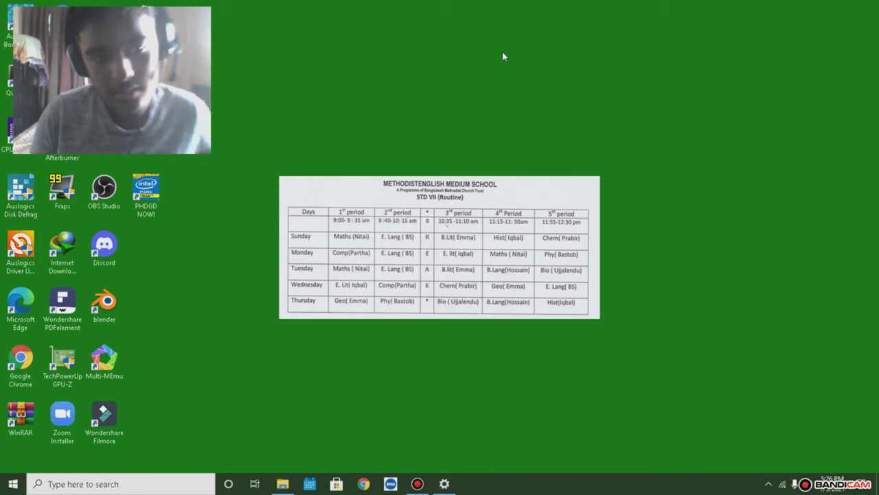
{"action": "right_click", "coordinate": [521, 91]}
{"action": "left_click", "coordinate": [540, 124]}
{"action": "right_click", "coordinate": [483, 142]}
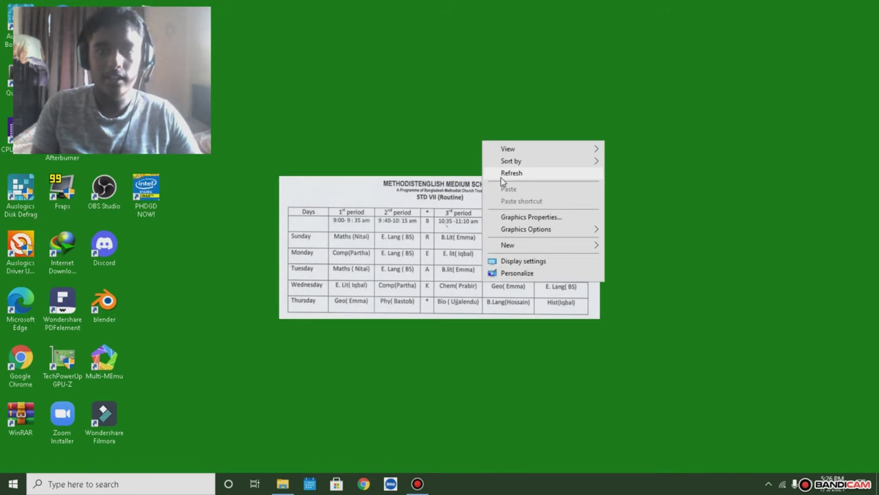
{"action": "left_click", "coordinate": [491, 172]}
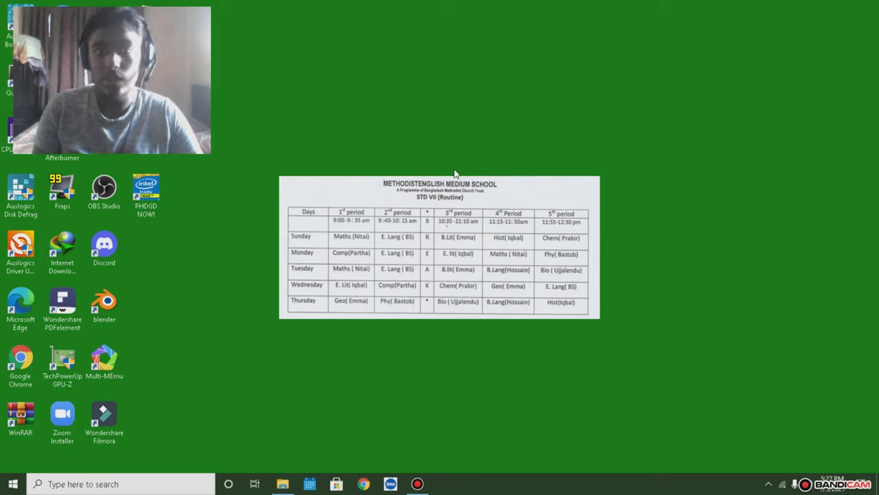
{"action": "right_click", "coordinate": [495, 207]}
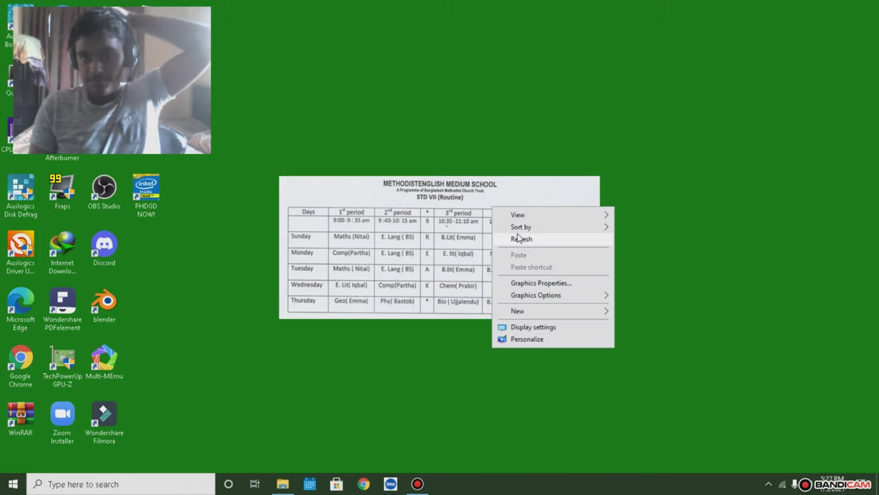
{"action": "left_click", "coordinate": [524, 235]}
{"action": "right_click", "coordinate": [512, 211]}
{"action": "left_click", "coordinate": [527, 242]}
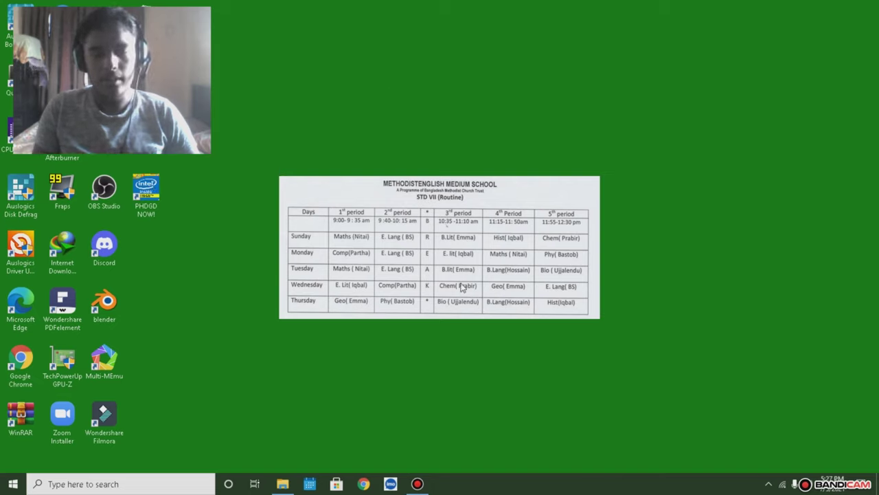
Step: Browse All in one vram booster pack on E:, view vram selection, return, and select Very important note
{"action": "left_click", "coordinate": [284, 481]}
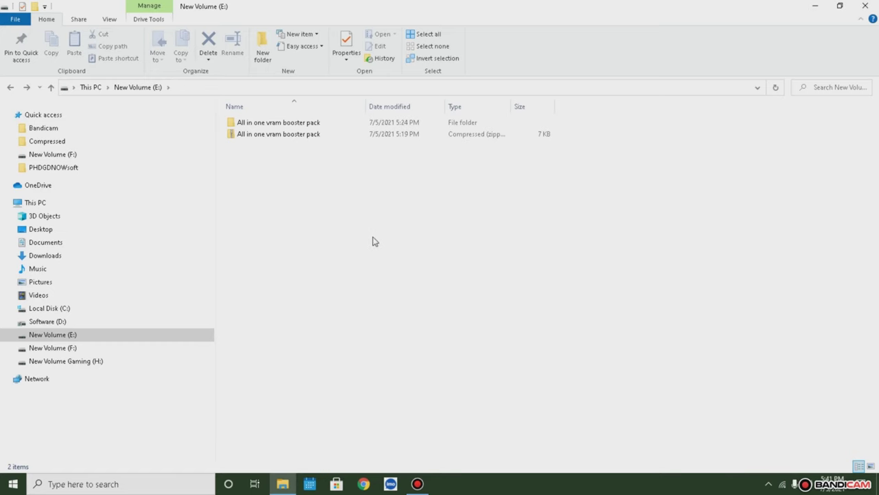
{"action": "double_click", "coordinate": [309, 125]}
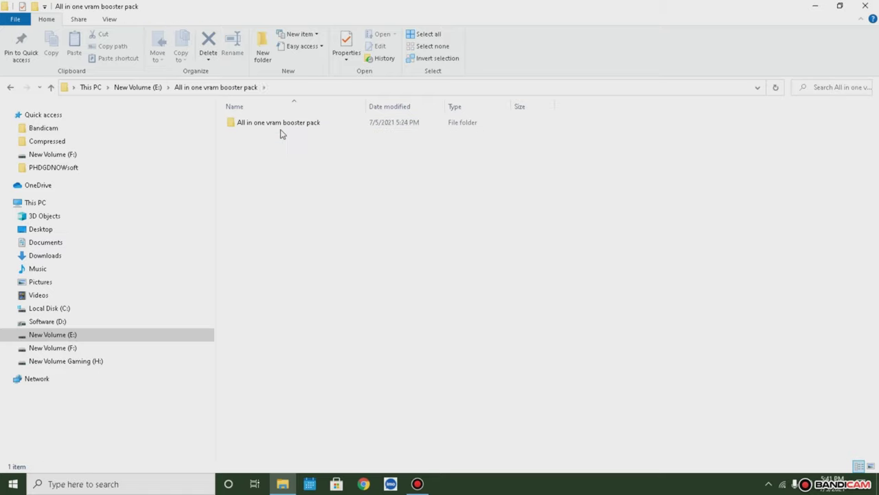
{"action": "double_click", "coordinate": [281, 123]}
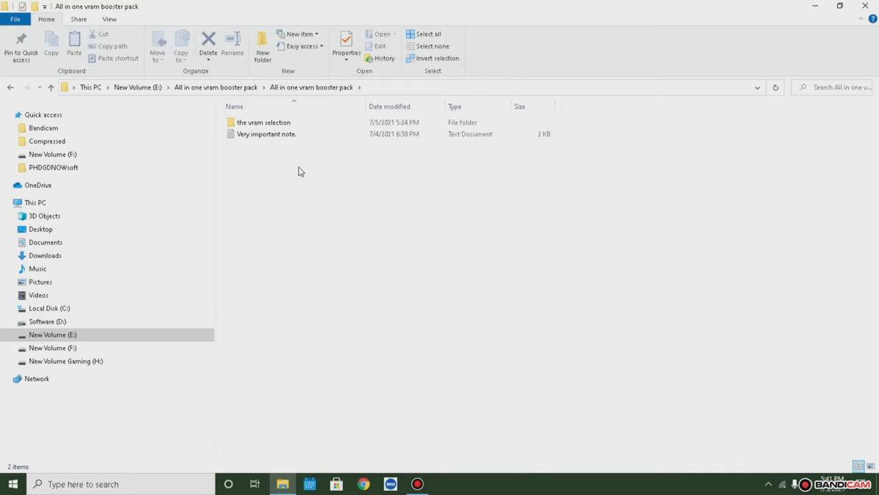
{"action": "double_click", "coordinate": [269, 125]}
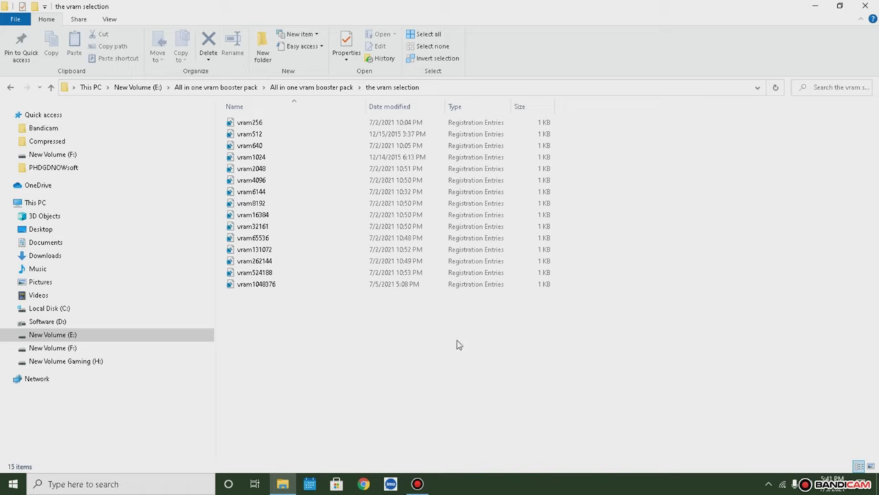
{"action": "left_click_drag", "start_coordinate": [558, 362], "coordinate": [442, 440]}
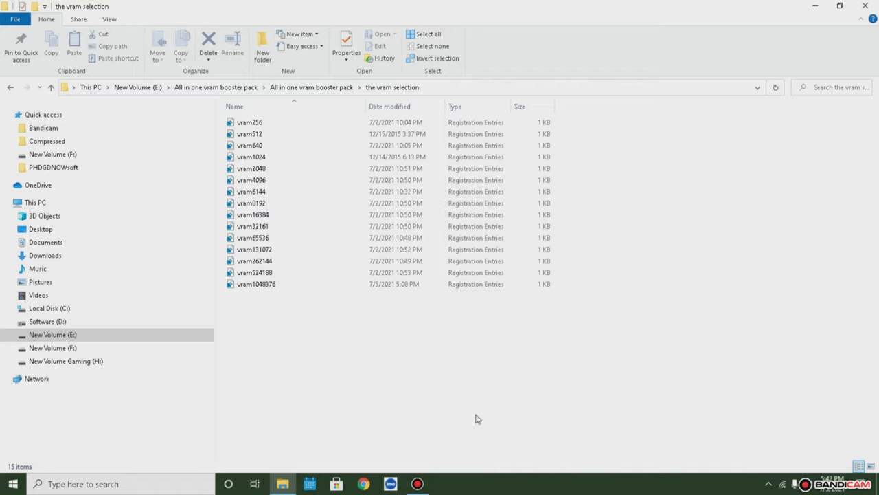
{"action": "left_click", "coordinate": [11, 88]}
{"action": "left_click", "coordinate": [277, 141]}
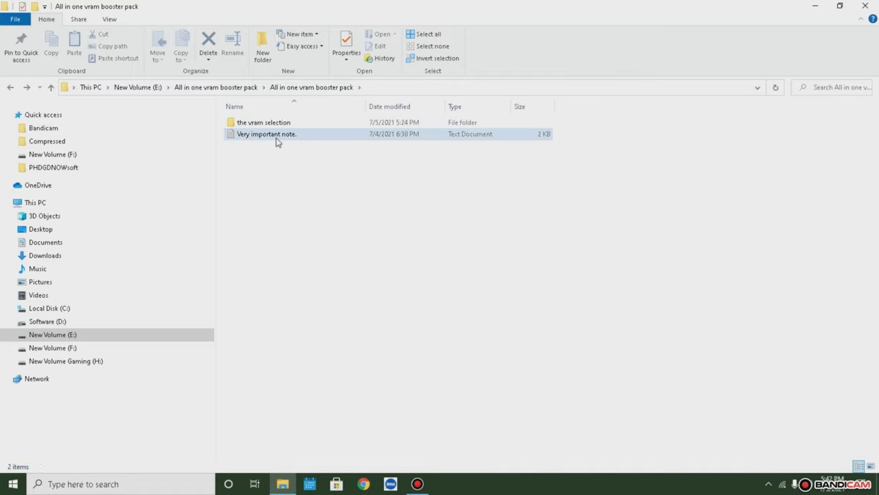
Step: Open Very important note in Notepad full screen and read its first three lines
{"action": "double_click", "coordinate": [259, 135]}
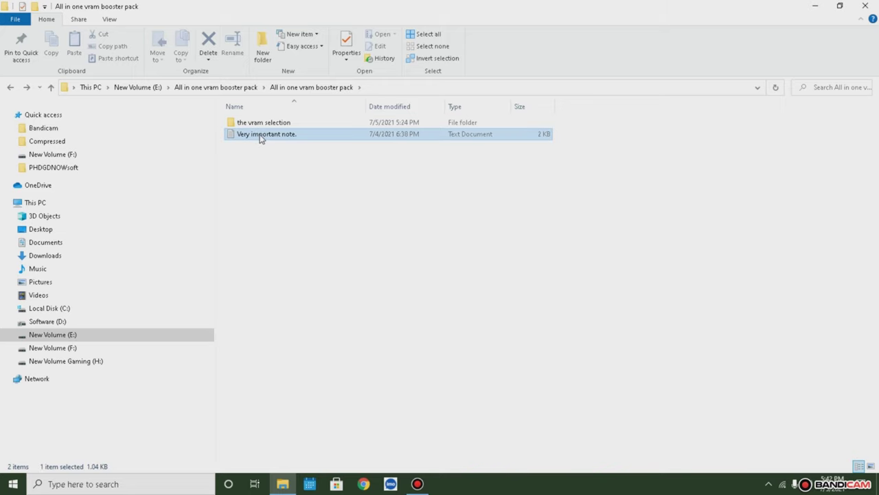
{"action": "left_click", "coordinate": [530, 193]}
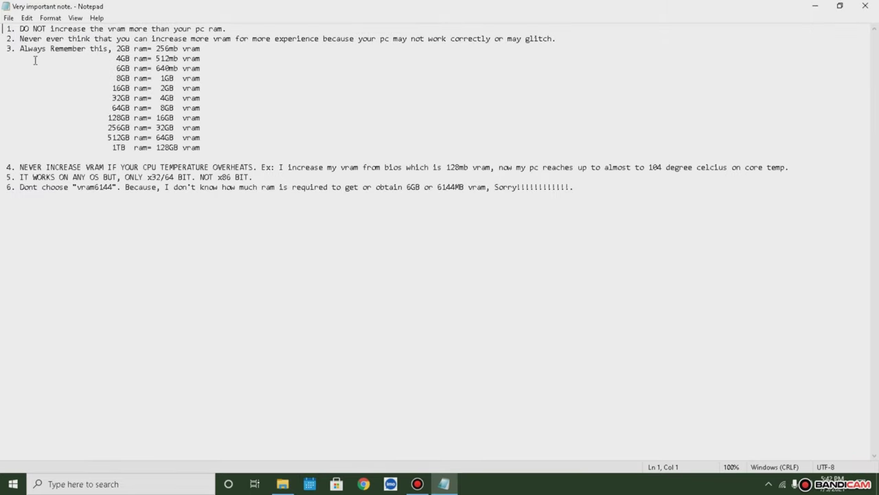
{"action": "left_click_drag", "start_coordinate": [20, 28], "coordinate": [230, 29]}
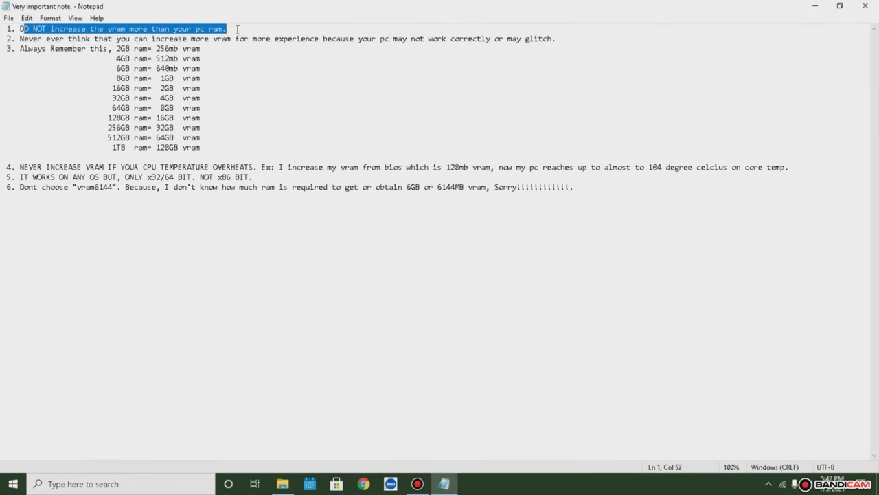
{"action": "left_click", "coordinate": [236, 29]}
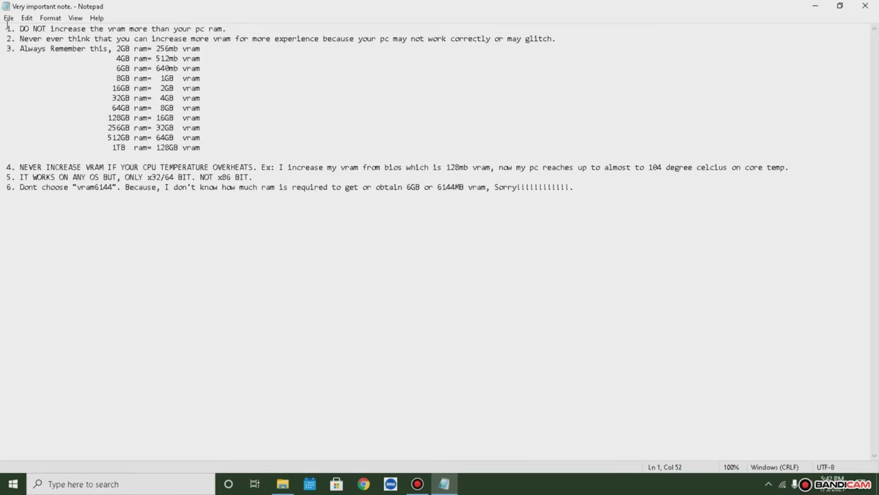
{"action": "left_click_drag", "start_coordinate": [30, 45], "coordinate": [363, 38]}
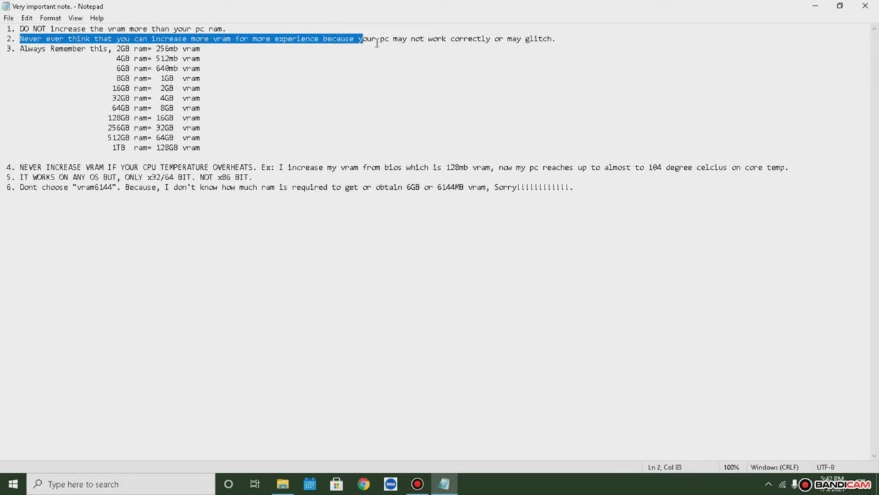
{"action": "left_click", "coordinate": [383, 68]}
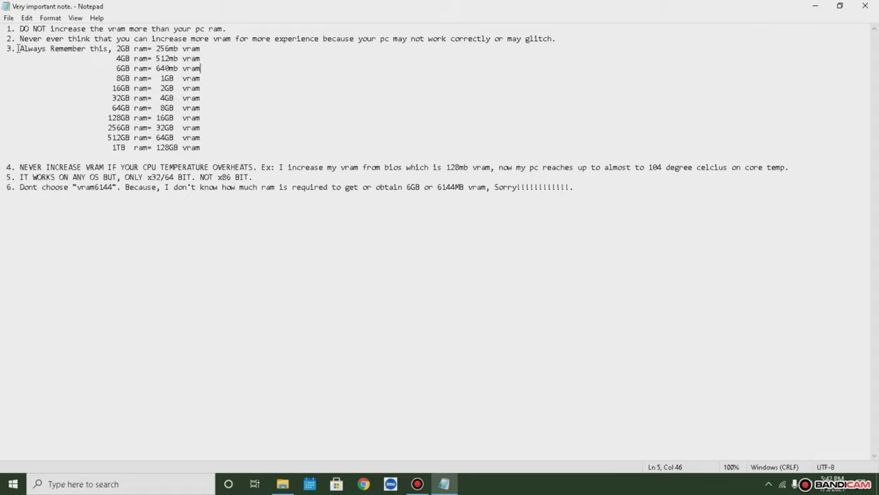
{"action": "left_click_drag", "start_coordinate": [17, 48], "coordinate": [208, 150]}
{"action": "left_click", "coordinate": [90, 78]}
{"action": "left_click", "coordinate": [225, 128]}
Step: Highlight the warnings on lines 4–6: never increase VRAM when overheating, 64-bit only, avoid vram6144
{"action": "left_click_drag", "start_coordinate": [20, 167], "coordinate": [779, 165]}
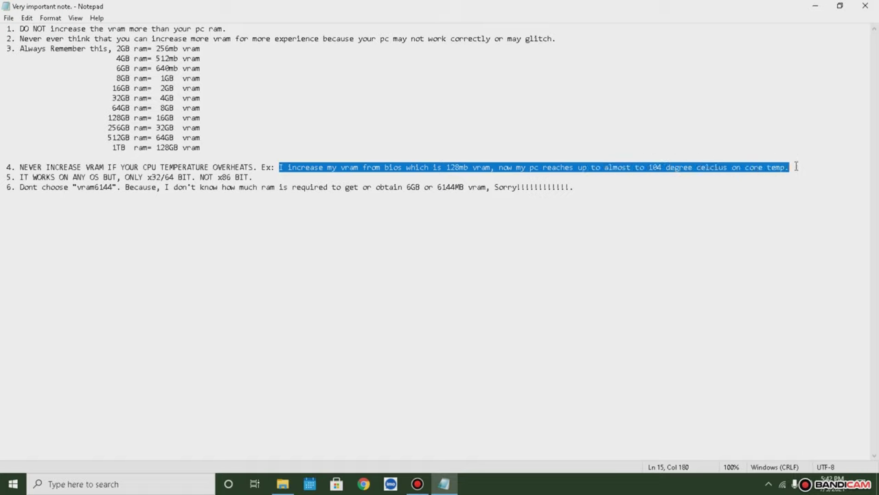
{"action": "left_click", "coordinate": [800, 166]}
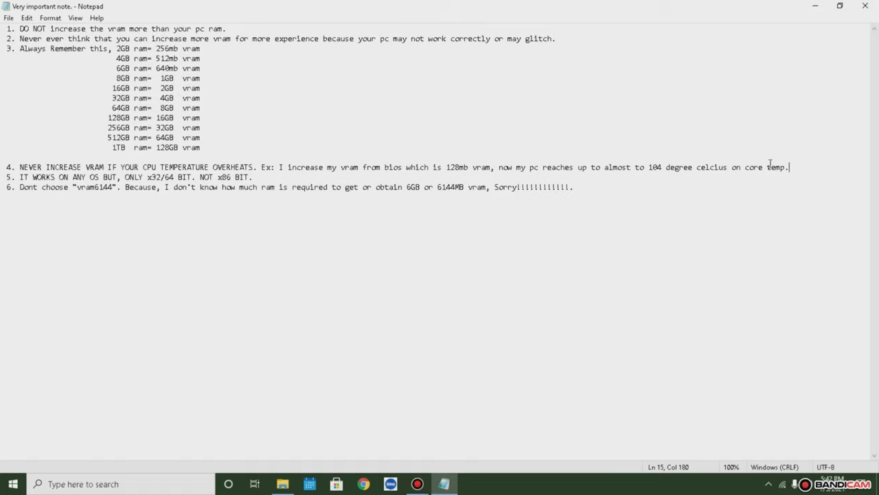
{"action": "left_click_drag", "start_coordinate": [19, 177], "coordinate": [263, 175]}
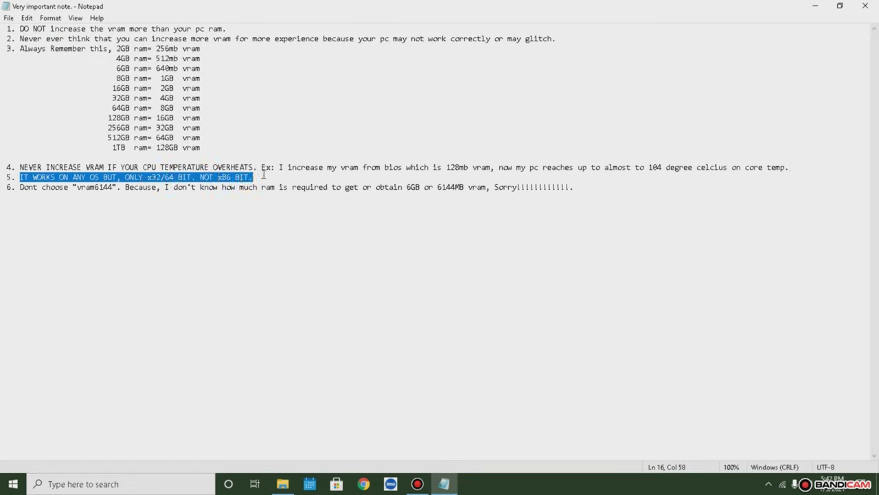
{"action": "left_click", "coordinate": [266, 174]}
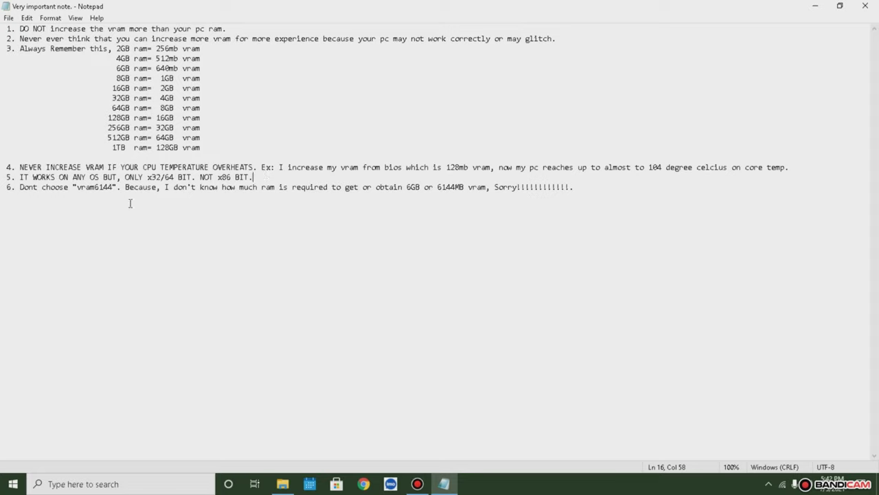
{"action": "left_click_drag", "start_coordinate": [19, 186], "coordinate": [764, 170]}
{"action": "left_click_drag", "start_coordinate": [496, 187], "coordinate": [629, 203]}
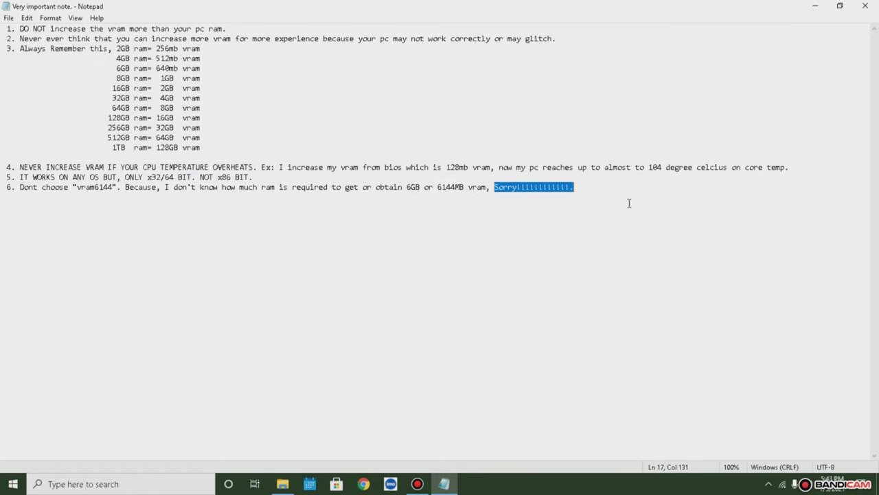
{"action": "left_click", "coordinate": [629, 203]}
Step: Close the note, open Display 1's adapter properties showing 192 MB, and minimize Settings behind it
{"action": "left_click", "coordinate": [859, 6]}
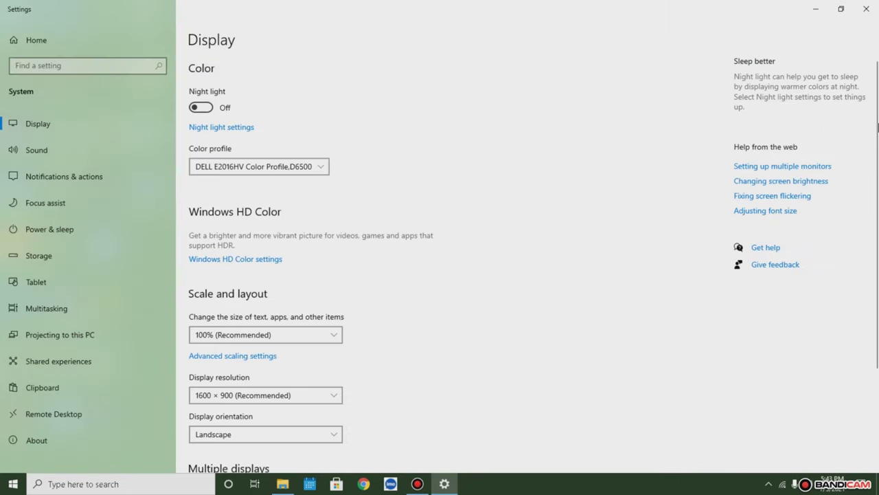
{"action": "left_click_drag", "start_coordinate": [878, 127], "coordinate": [866, 231]}
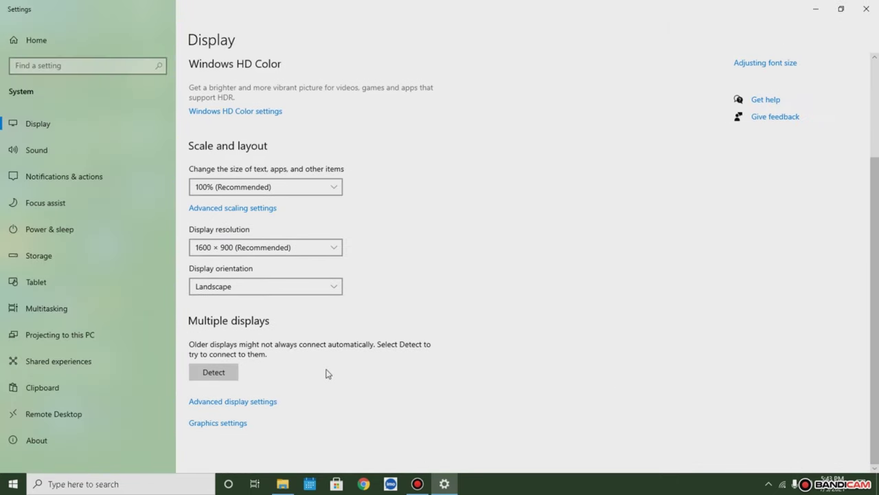
{"action": "left_click", "coordinate": [261, 403]}
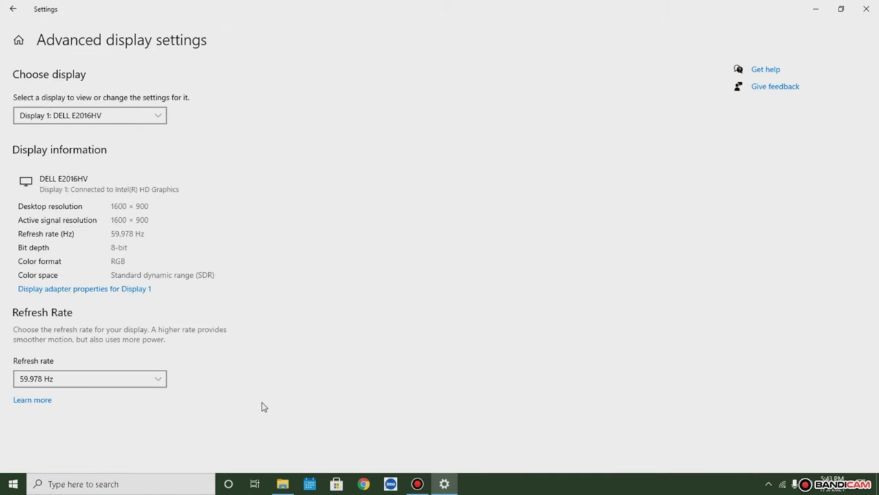
{"action": "left_click", "coordinate": [131, 289]}
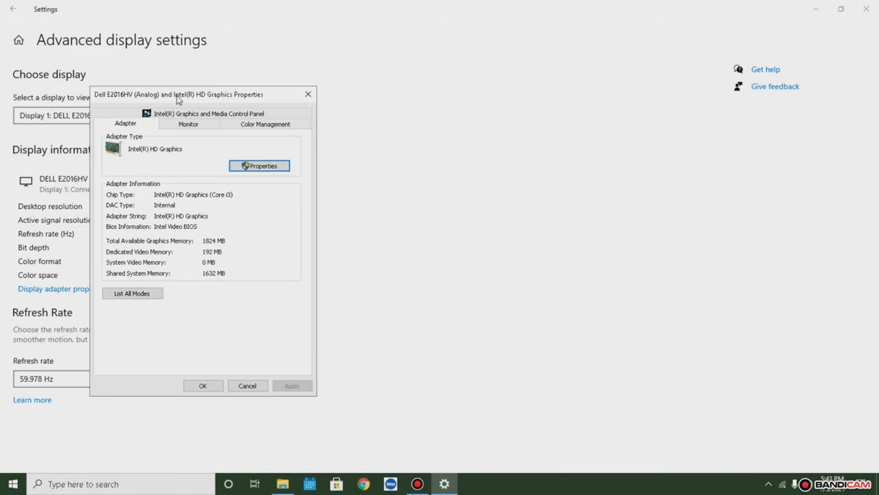
{"action": "left_click_drag", "start_coordinate": [178, 100], "coordinate": [406, 88]}
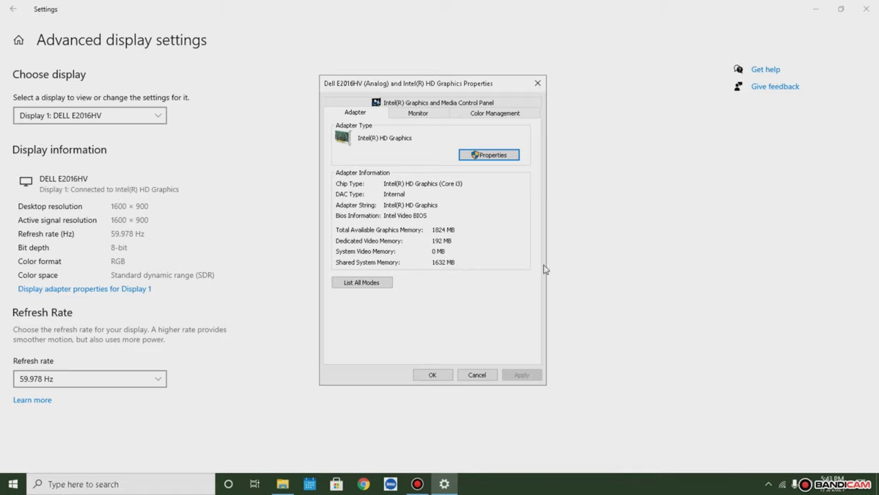
{"action": "mouse_move", "coordinate": [373, 81]}
{"action": "left_mouse_down"}
{"action": "mouse_move", "coordinate": [385, 82]}
{"action": "mouse_move", "coordinate": [365, 86]}
{"action": "mouse_move", "coordinate": [366, 79]}
{"action": "left_mouse_up"}
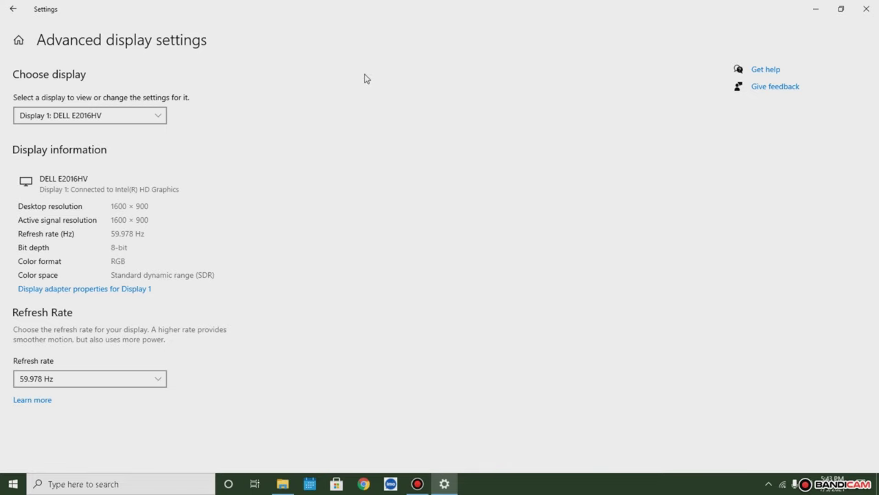
{"action": "left_click", "coordinate": [817, 9]}
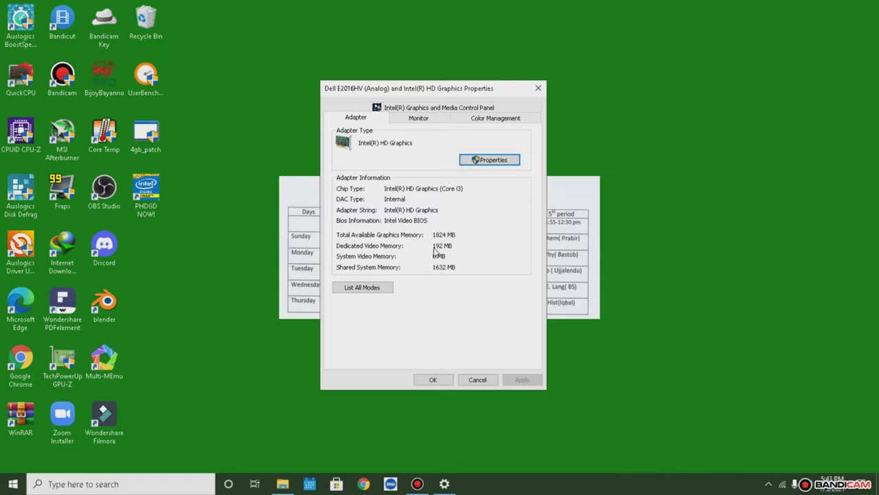
Step: Reopen Very important note full screen, close it, and minimize the booster pack folder window
{"action": "left_click", "coordinate": [283, 484]}
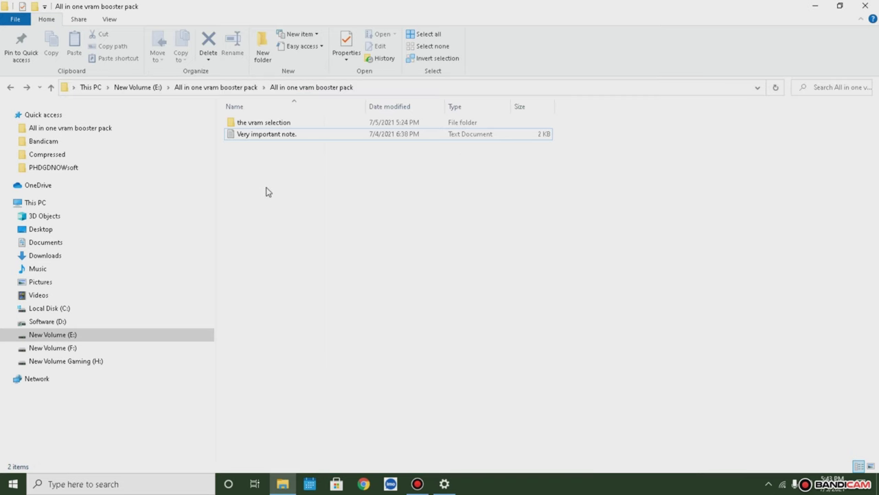
{"action": "left_click", "coordinate": [277, 138]}
{"action": "double_click", "coordinate": [277, 138]}
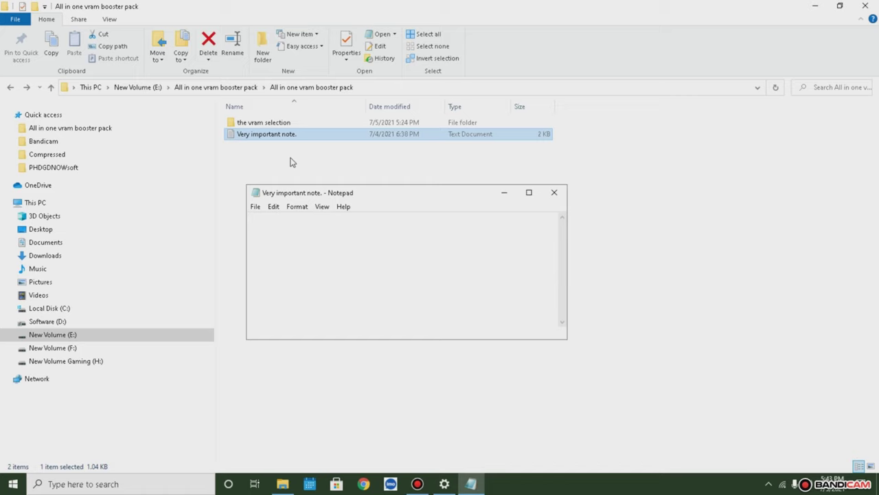
{"action": "left_click", "coordinate": [553, 191]}
{"action": "double_click", "coordinate": [266, 137]}
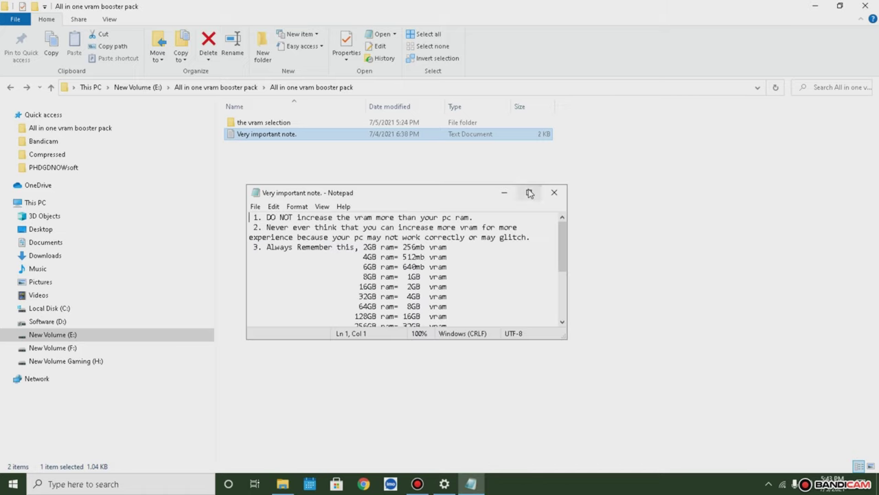
{"action": "left_click", "coordinate": [522, 191]}
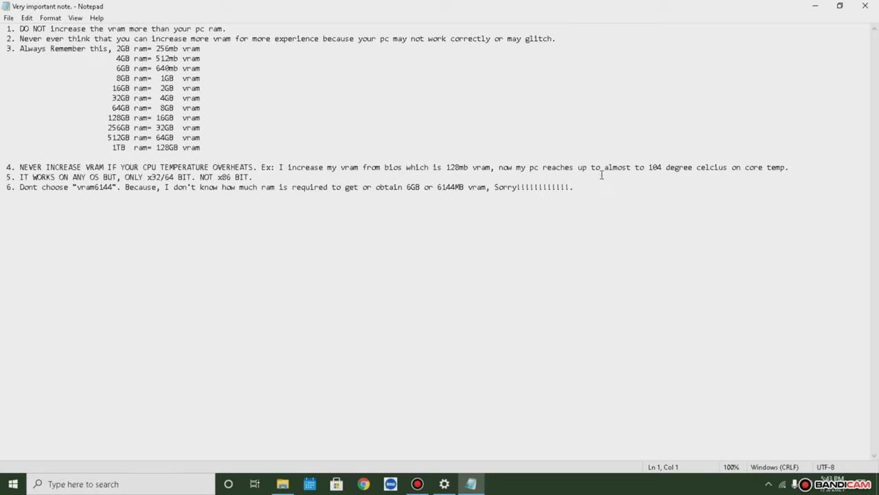
{"action": "left_click", "coordinate": [864, 5]}
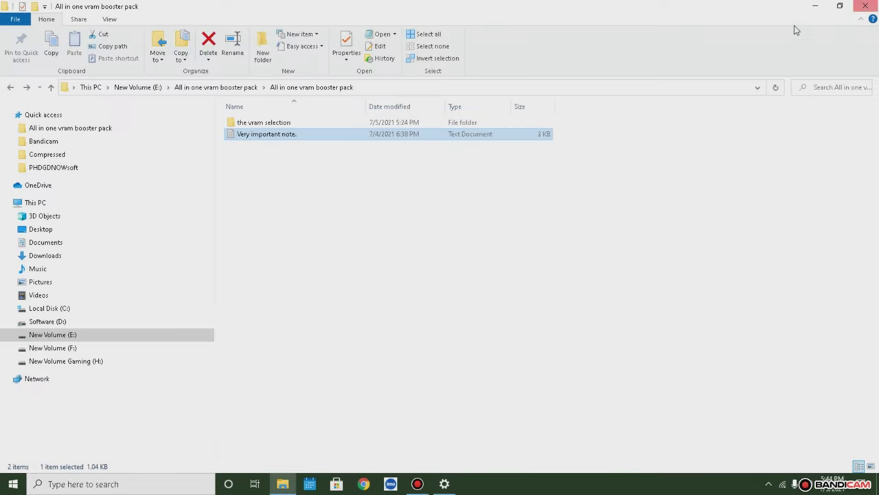
{"action": "left_click", "coordinate": [815, 8]}
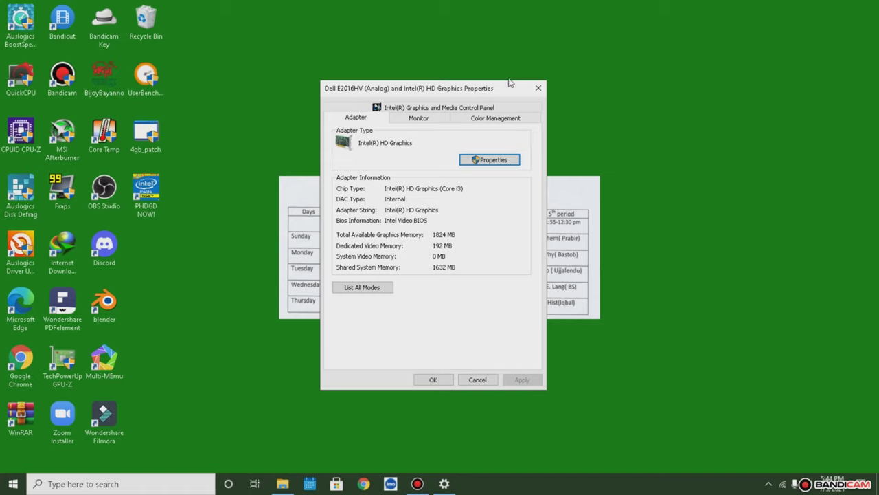
{"action": "mouse_move", "coordinate": [507, 93]}
{"action": "left_mouse_down"}
{"action": "mouse_move", "coordinate": [517, 89]}
{"action": "mouse_move", "coordinate": [498, 93]}
{"action": "mouse_move", "coordinate": [508, 97]}
{"action": "left_mouse_up"}
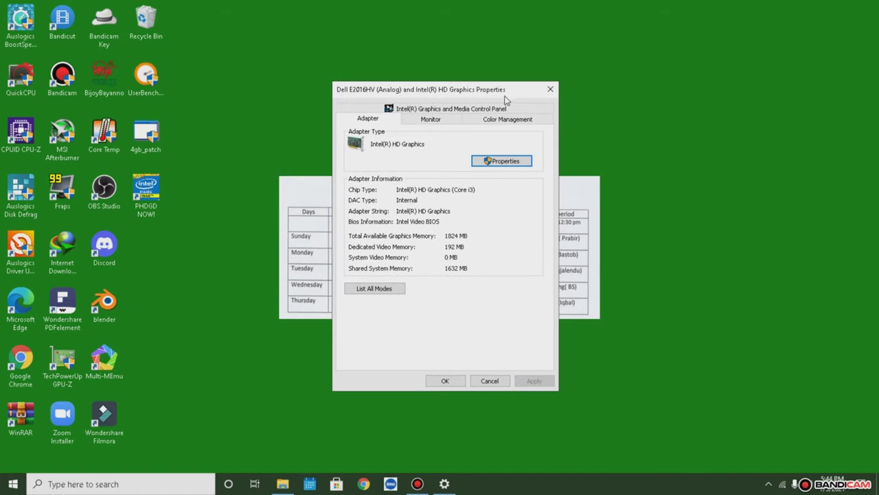
Step: Cancel the adapter properties, check the Core i3 530 temperatures (up to 107°C) in Core Temp, then close it
{"action": "left_click", "coordinate": [487, 382]}
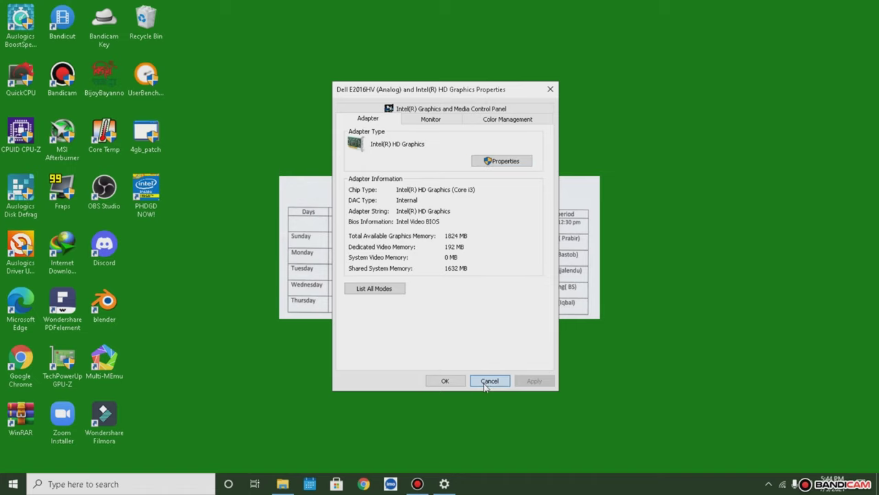
{"action": "double_click", "coordinate": [104, 134]}
{"action": "left_click", "coordinate": [856, 408]}
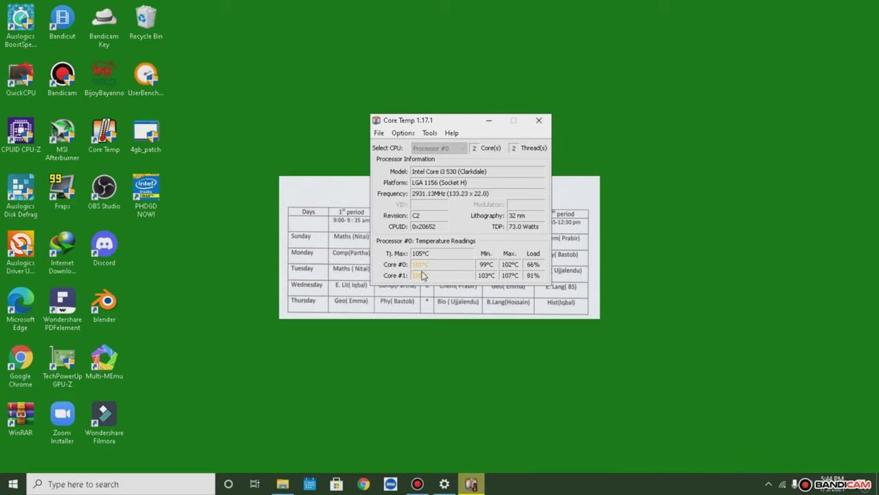
{"action": "left_click_drag", "start_coordinate": [471, 125], "coordinate": [443, 155]}
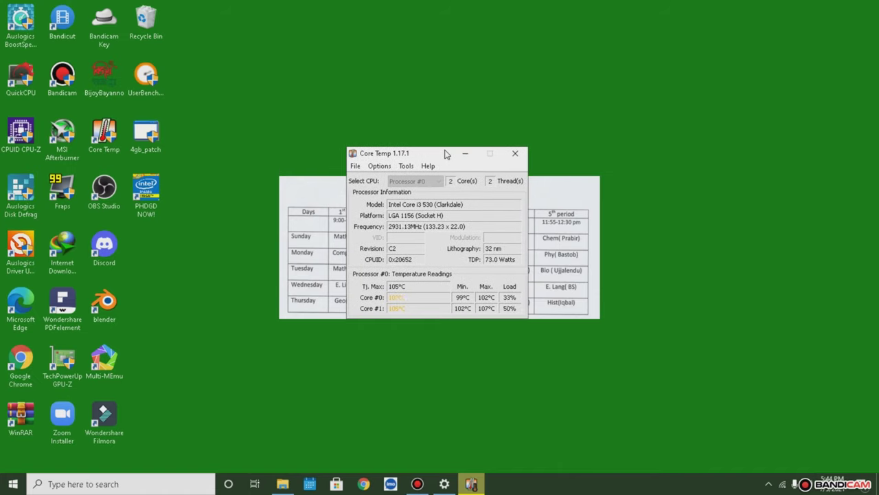
{"action": "mouse_move", "coordinate": [418, 481]}
{"action": "left_click", "coordinate": [515, 153]}
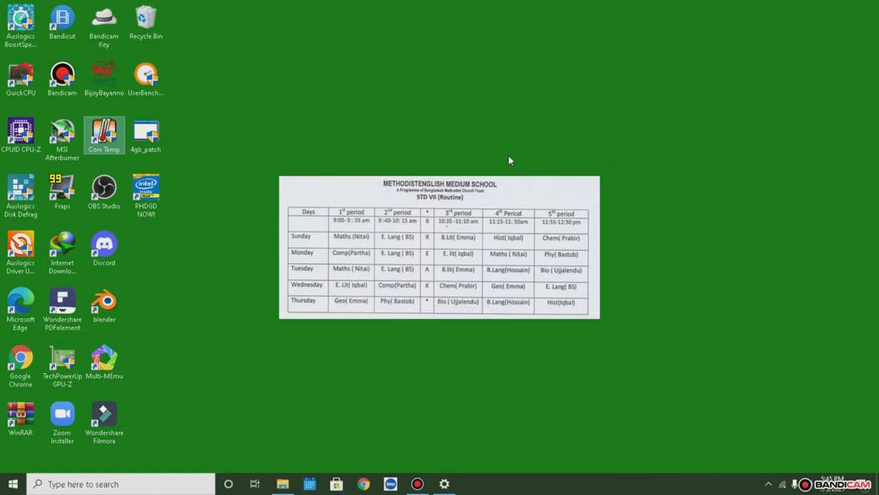
Step: Refresh the desktop with F5 and the context menu, then bring up Bandicam's main window
{"action": "key", "text": "F5"}
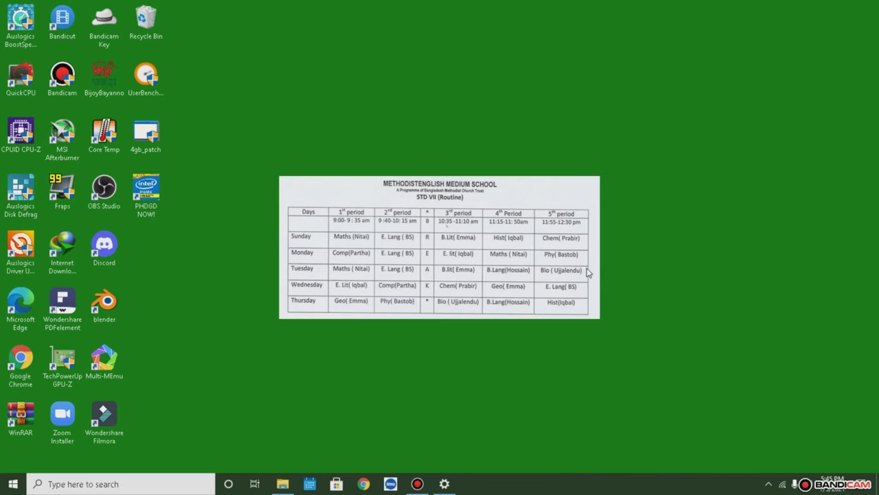
{"action": "key", "text": "F5"}
{"action": "right_click", "coordinate": [598, 272]}
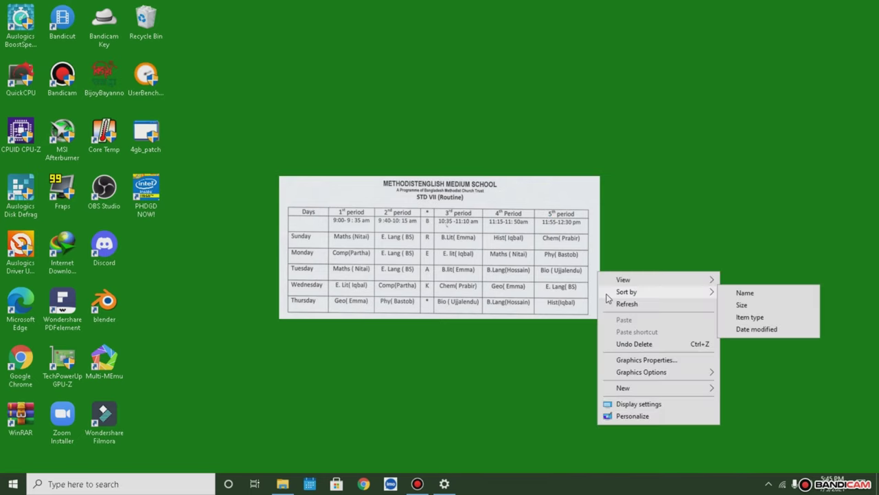
{"action": "left_click", "coordinate": [614, 304]}
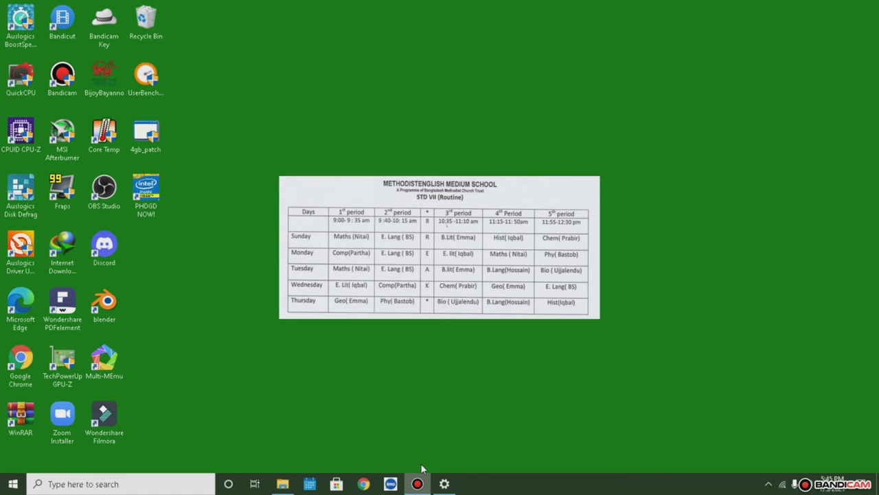
{"action": "left_click", "coordinate": [418, 483]}
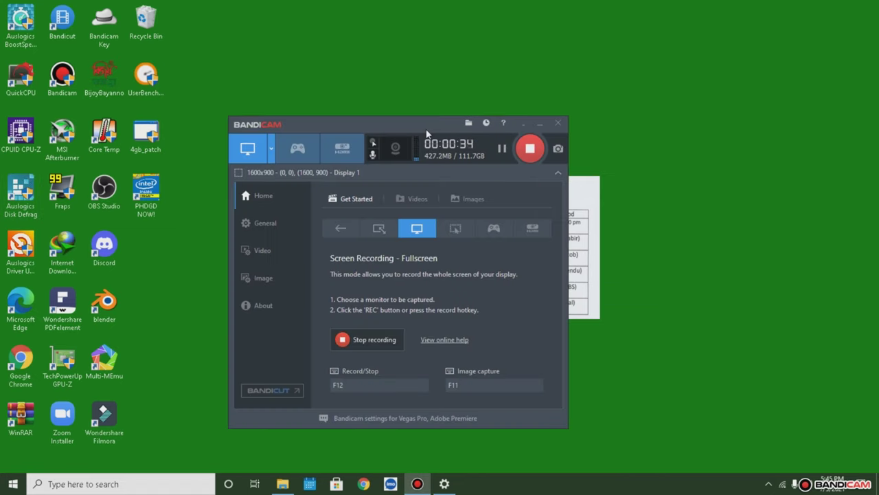
{"action": "left_click_drag", "start_coordinate": [426, 133], "coordinate": [459, 132]}
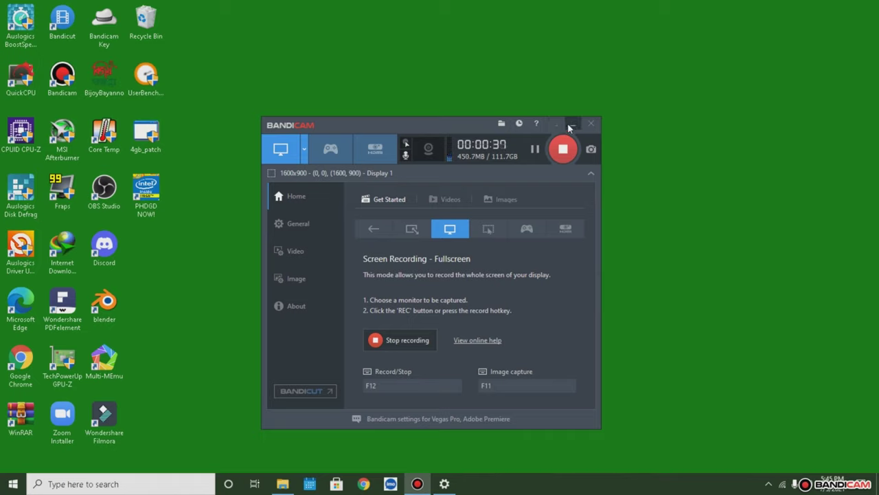